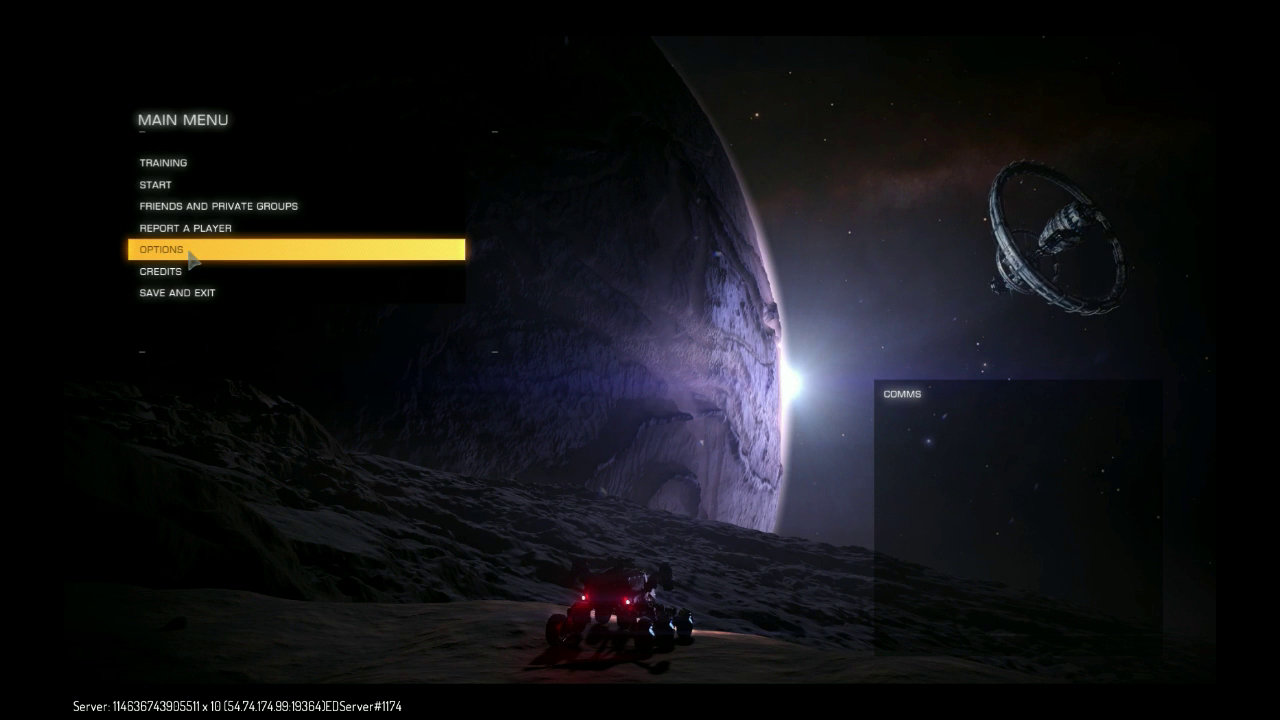
# Open the game's control settings and review the Mouse Controls section, collapsing it when done.
pyautogui.click(189, 253)
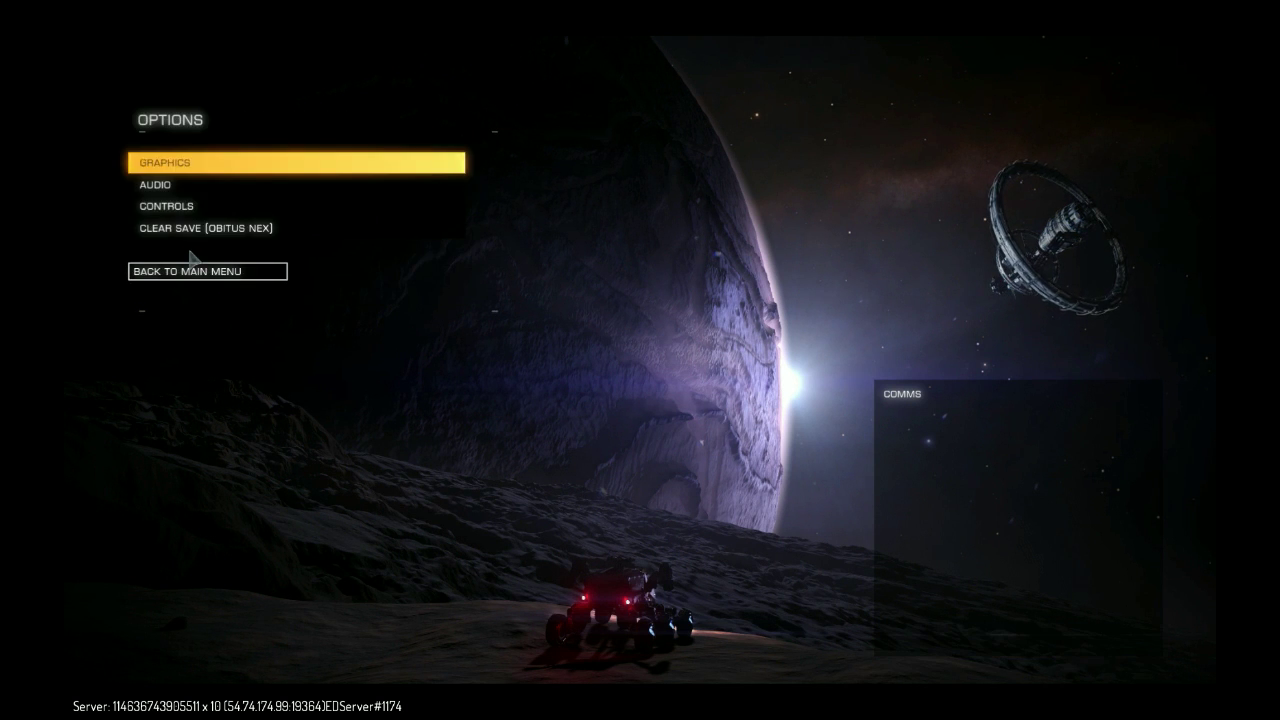
pyautogui.click(244, 206)
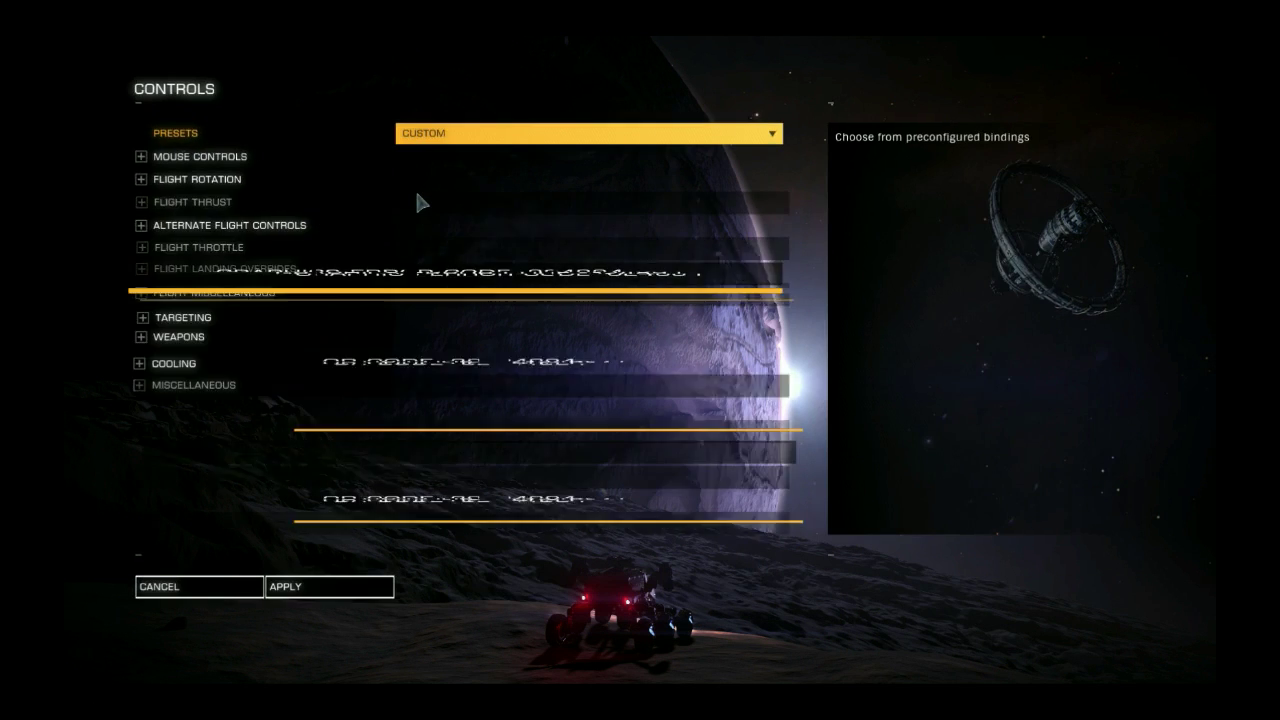
pyautogui.click(250, 160)
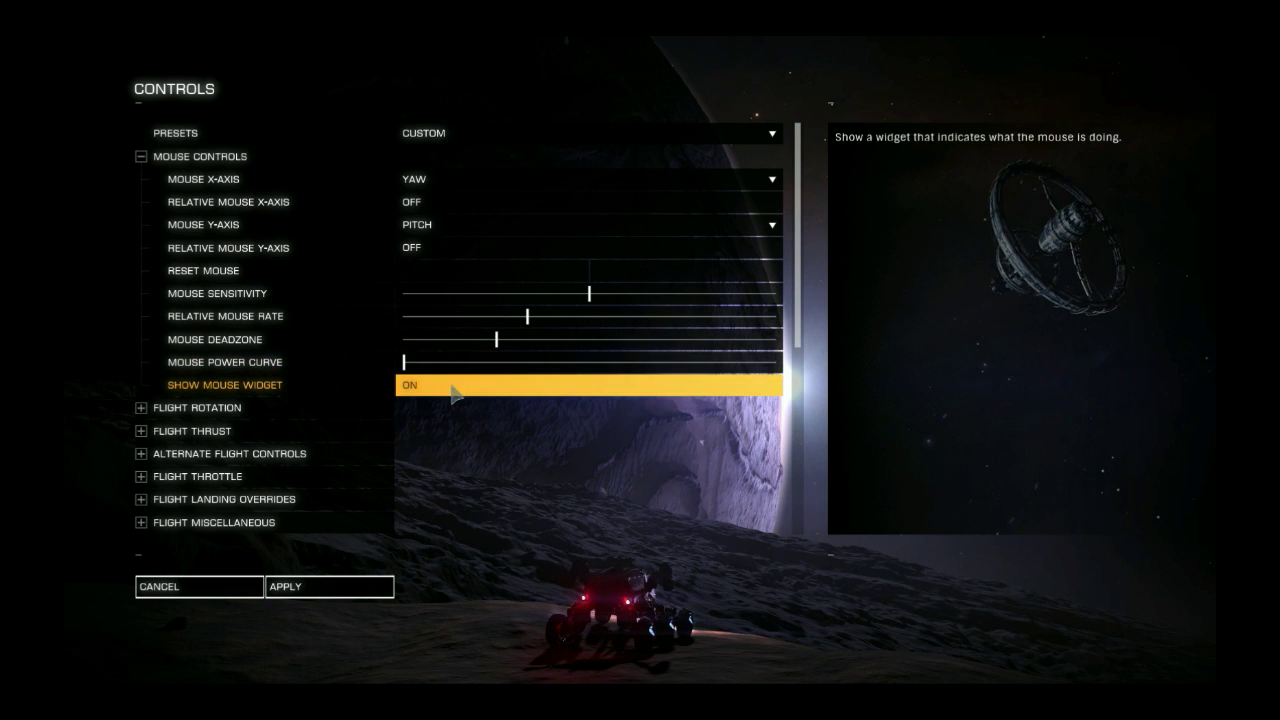
pyautogui.click(143, 158)
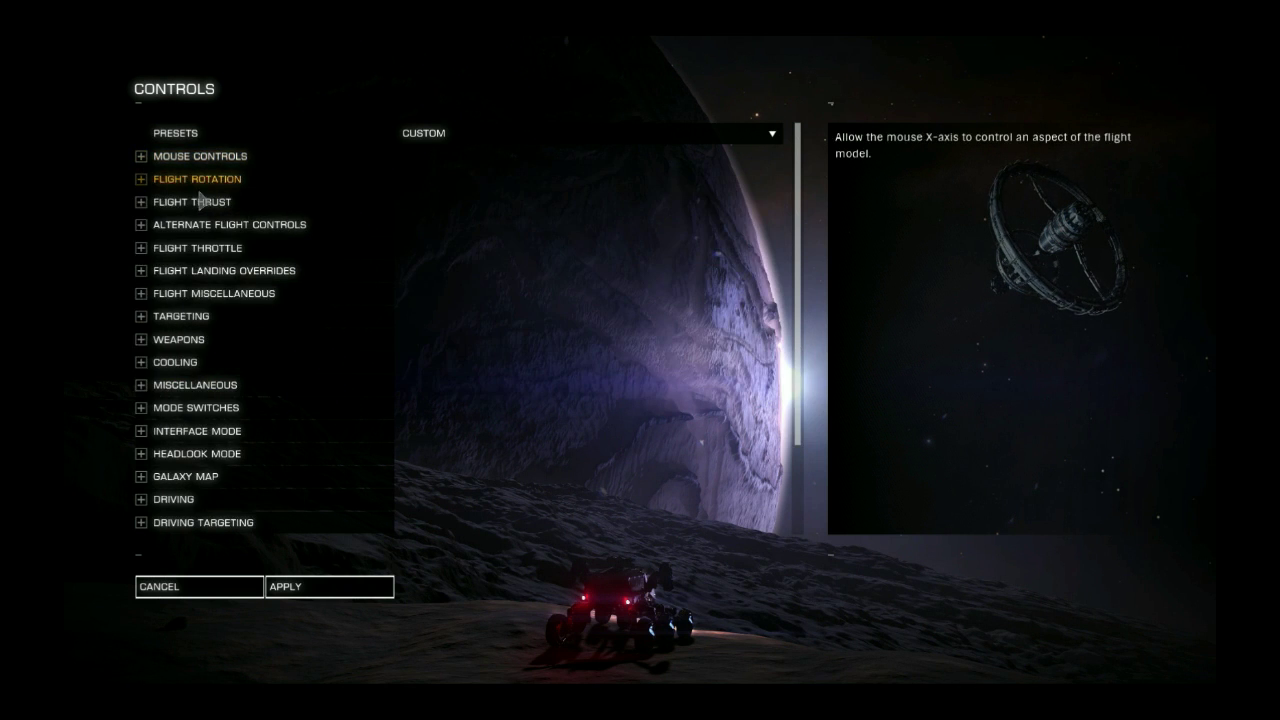
# Review the key bindings for Flight Rotation and Flight Thrust, collapsing each section after reading it.
pyautogui.click(143, 180)
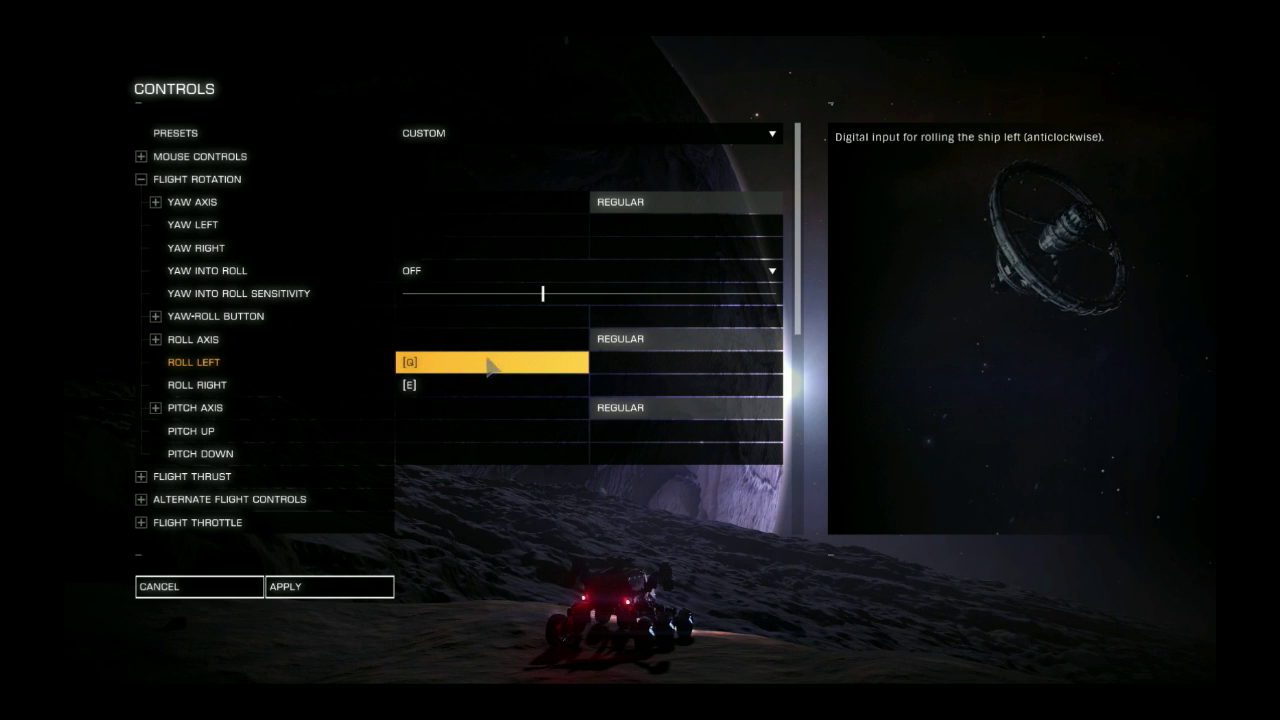
pyautogui.click(140, 180)
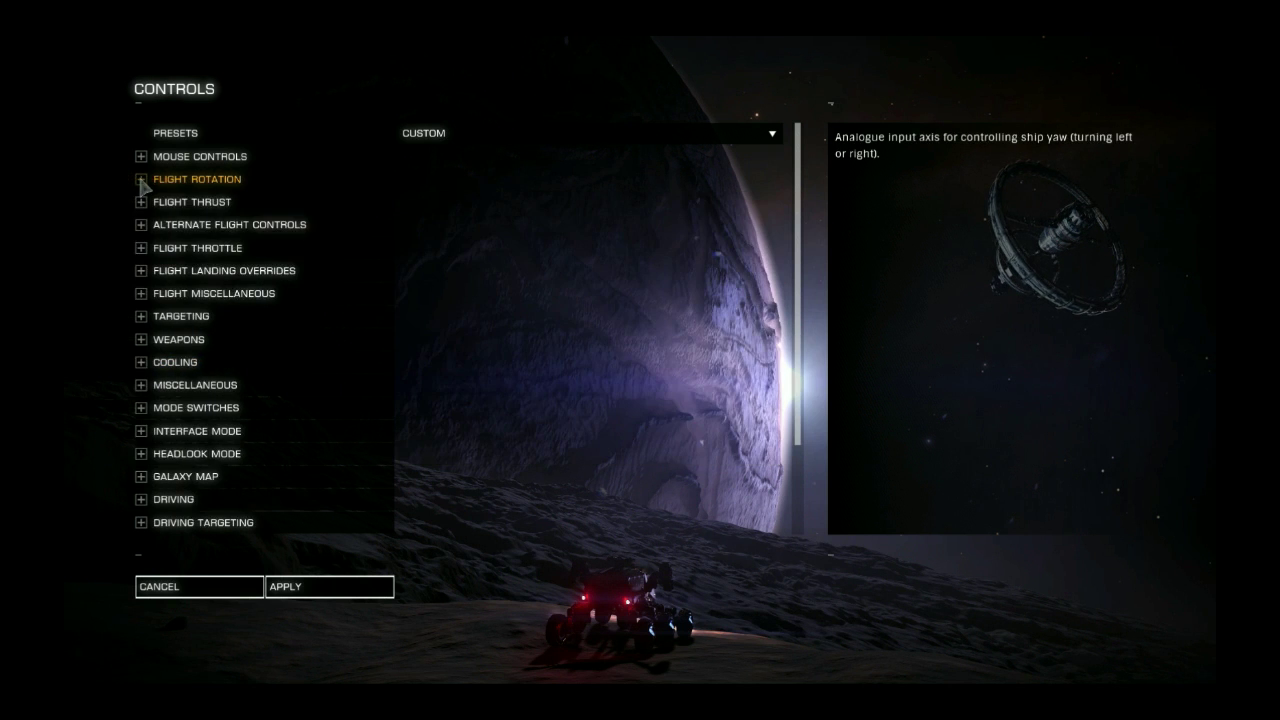
pyautogui.click(142, 201)
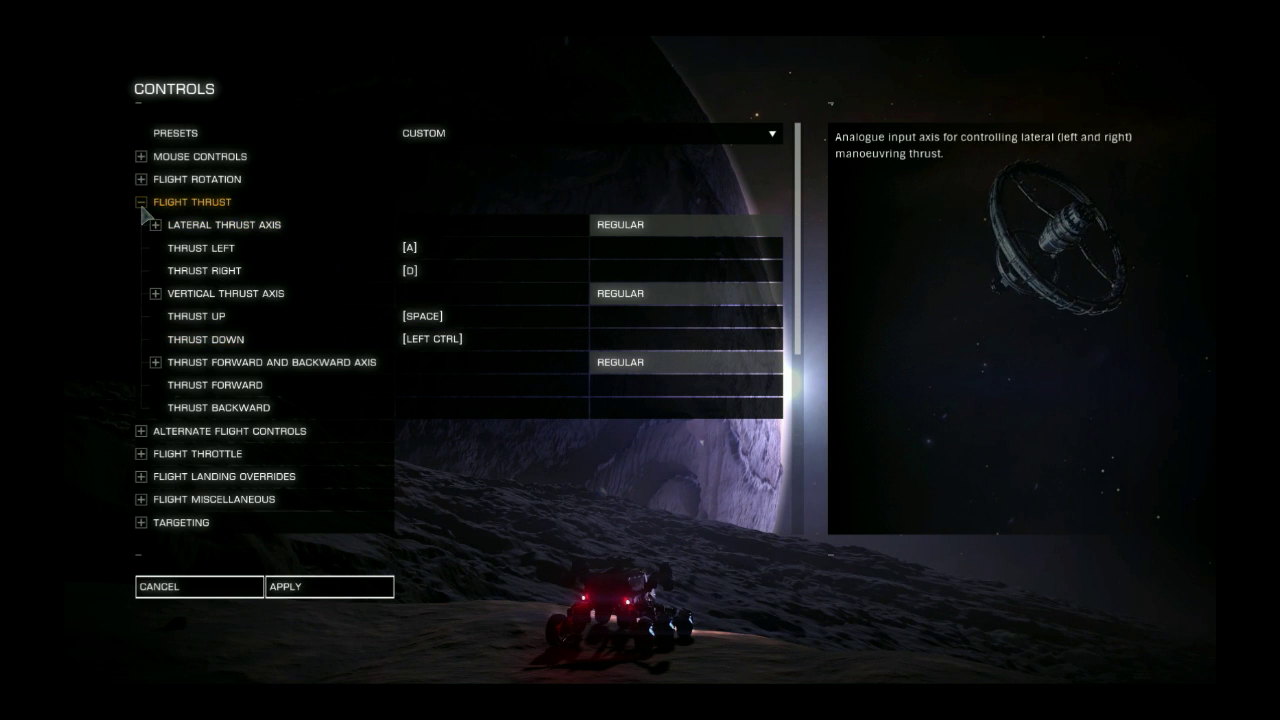
pyautogui.click(141, 202)
# Check the Alternate Flight Controls and read through the Flight Throttle bindings, including the set-speed entries, collapsing both sections.
pyautogui.click(142, 225)
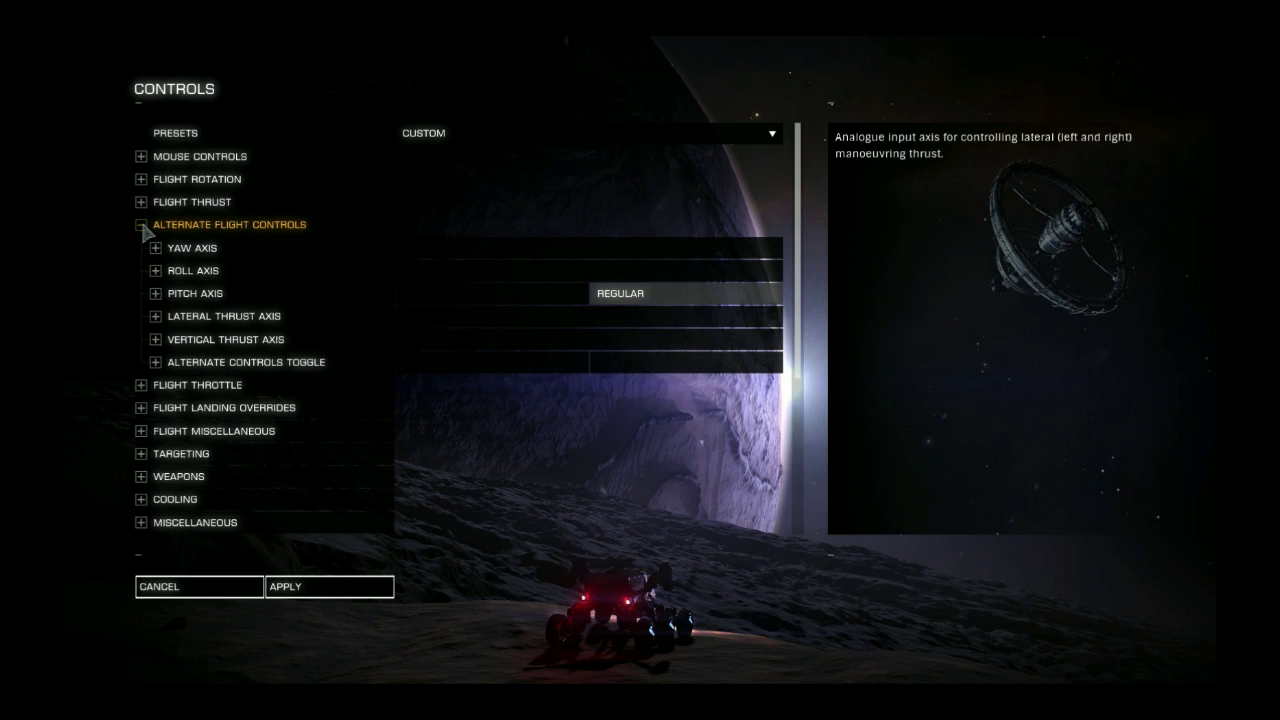
pyautogui.click(142, 226)
pyautogui.click(143, 248)
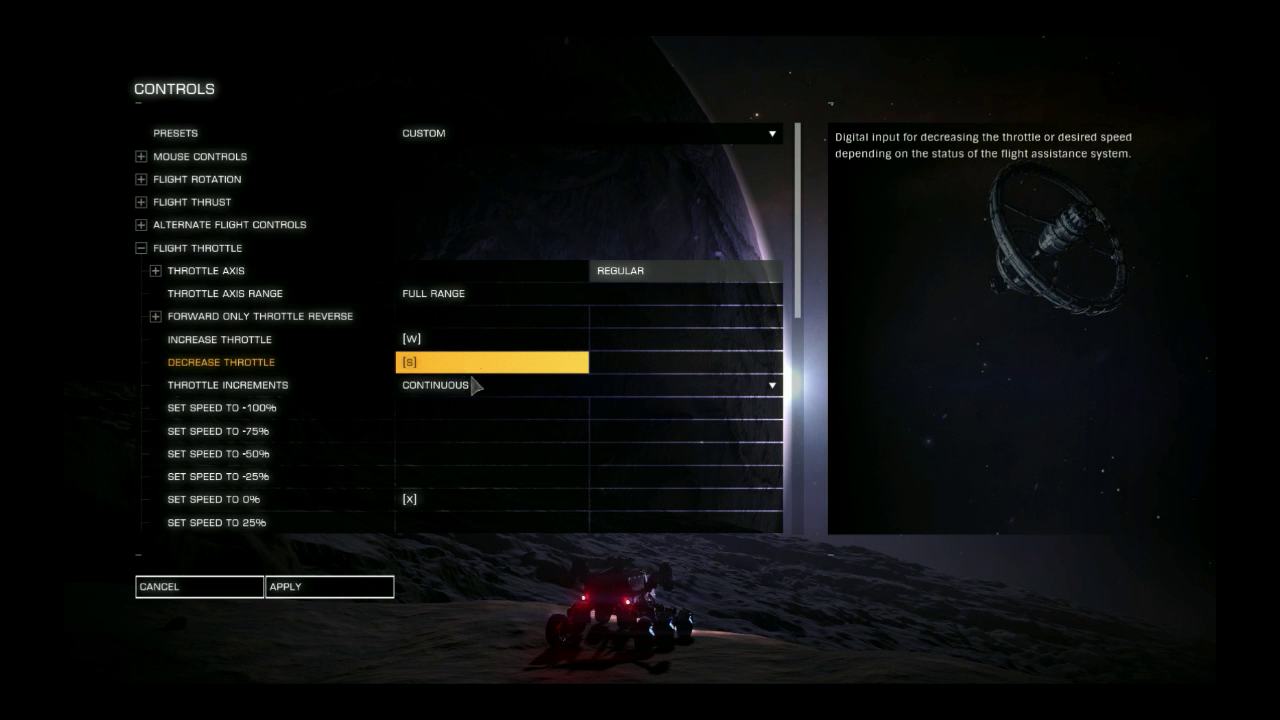
pyautogui.scroll(-3, 500, 394)
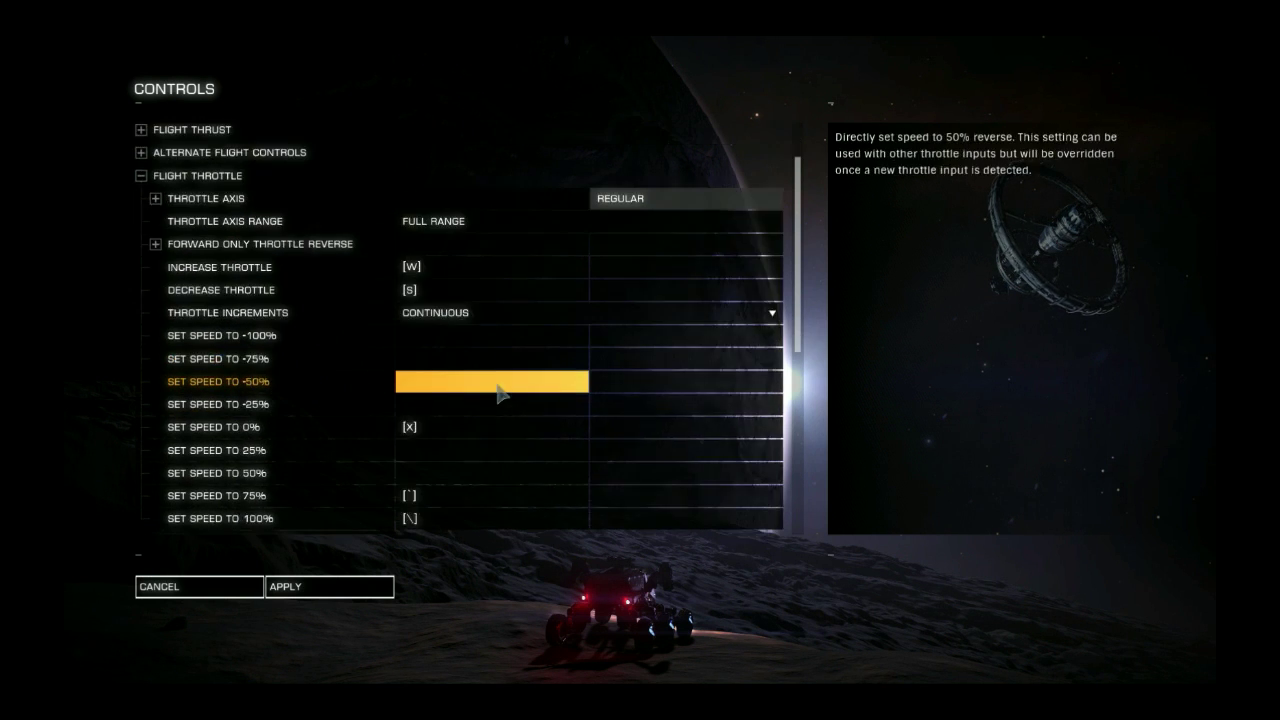
pyautogui.scroll(-2, 500, 394)
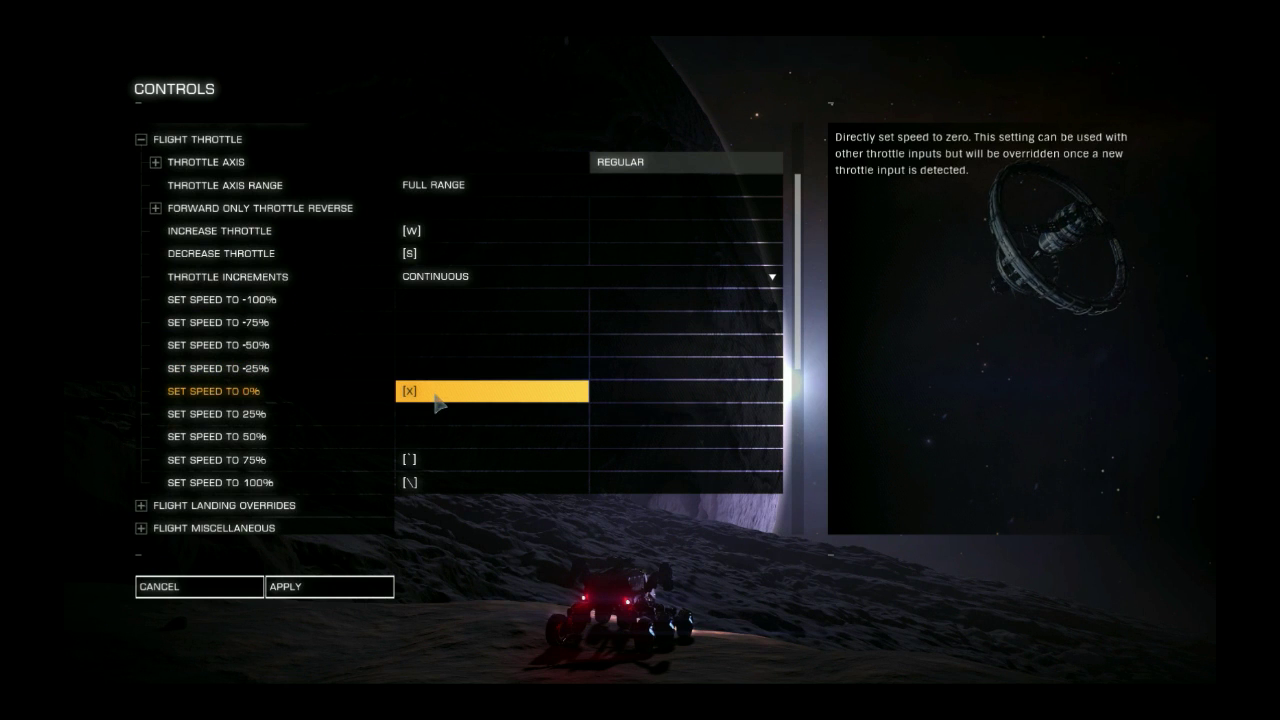
pyautogui.scroll(-2, 437, 400)
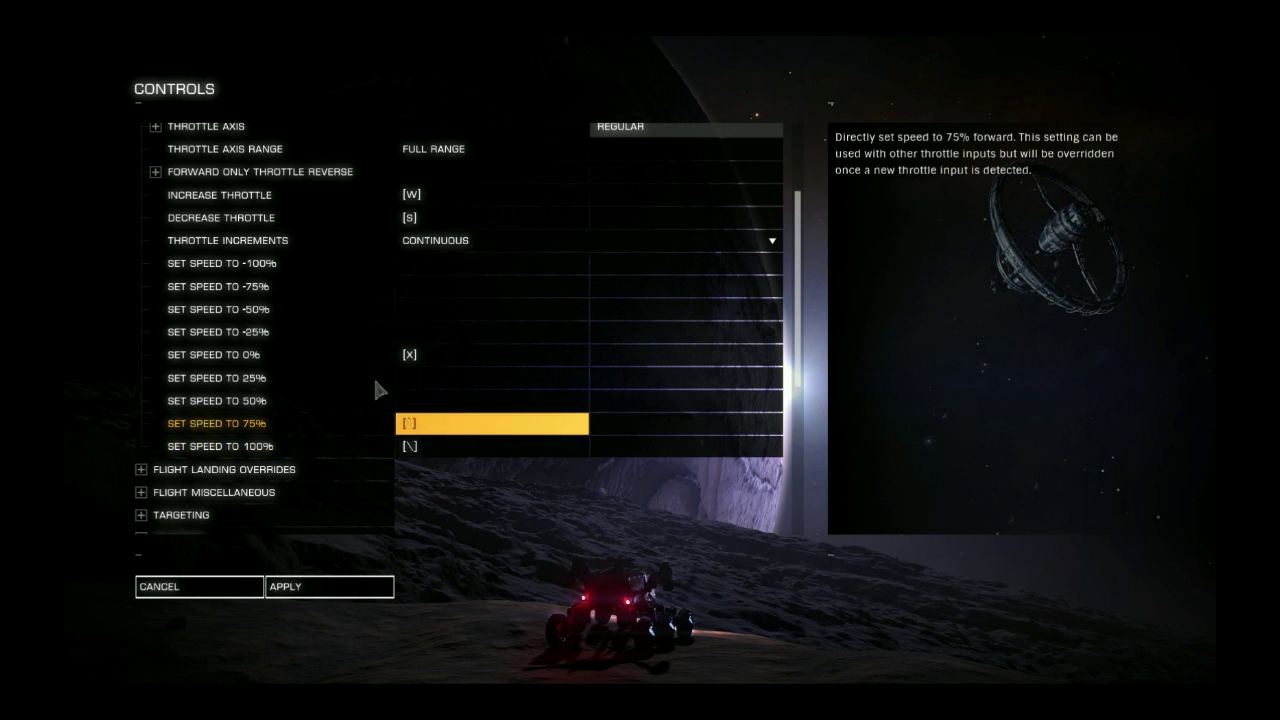
pyautogui.scroll(2, 157, 150)
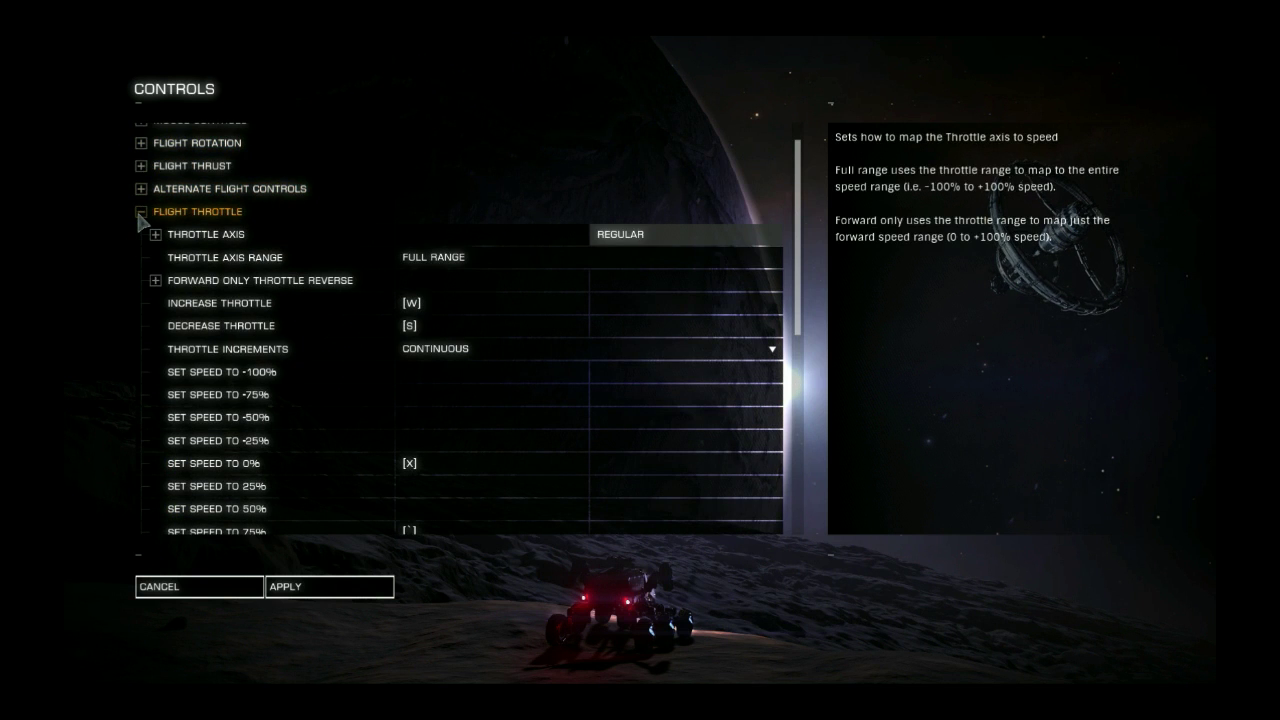
pyautogui.click(141, 216)
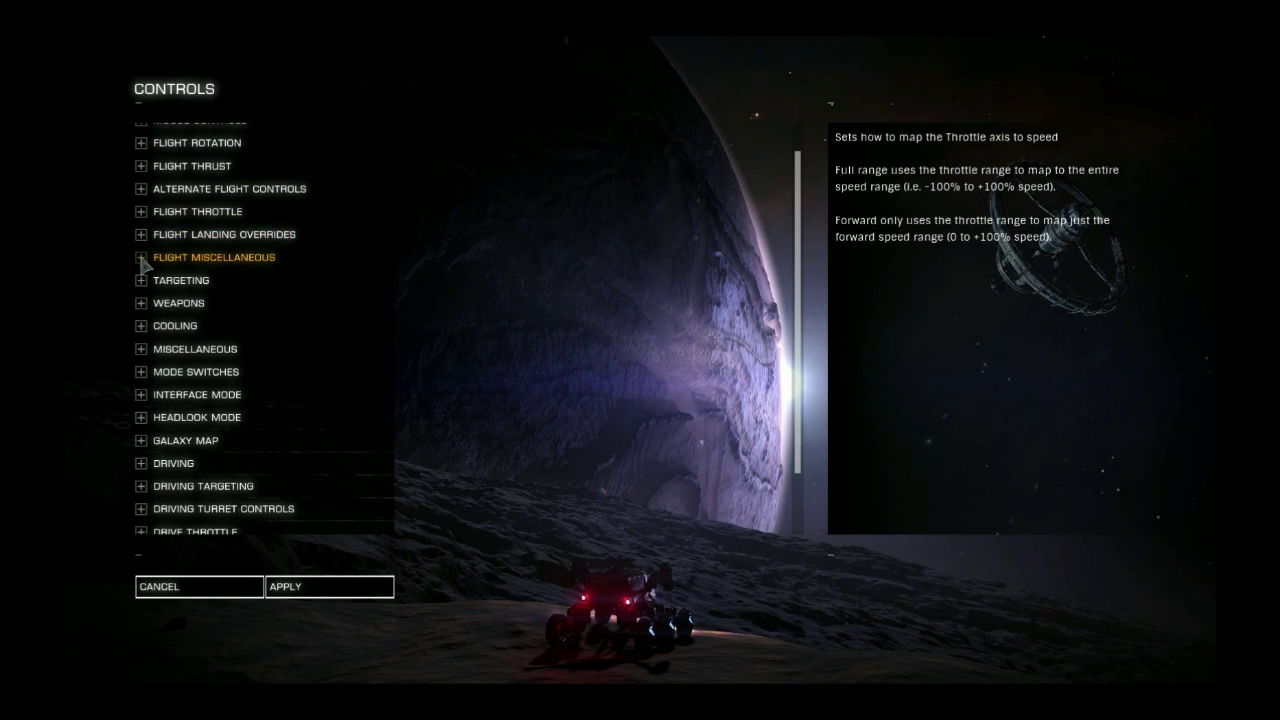
# Review the Flight Miscellaneous and Cooling bindings, collapsing each section after reading it.
pyautogui.click(142, 259)
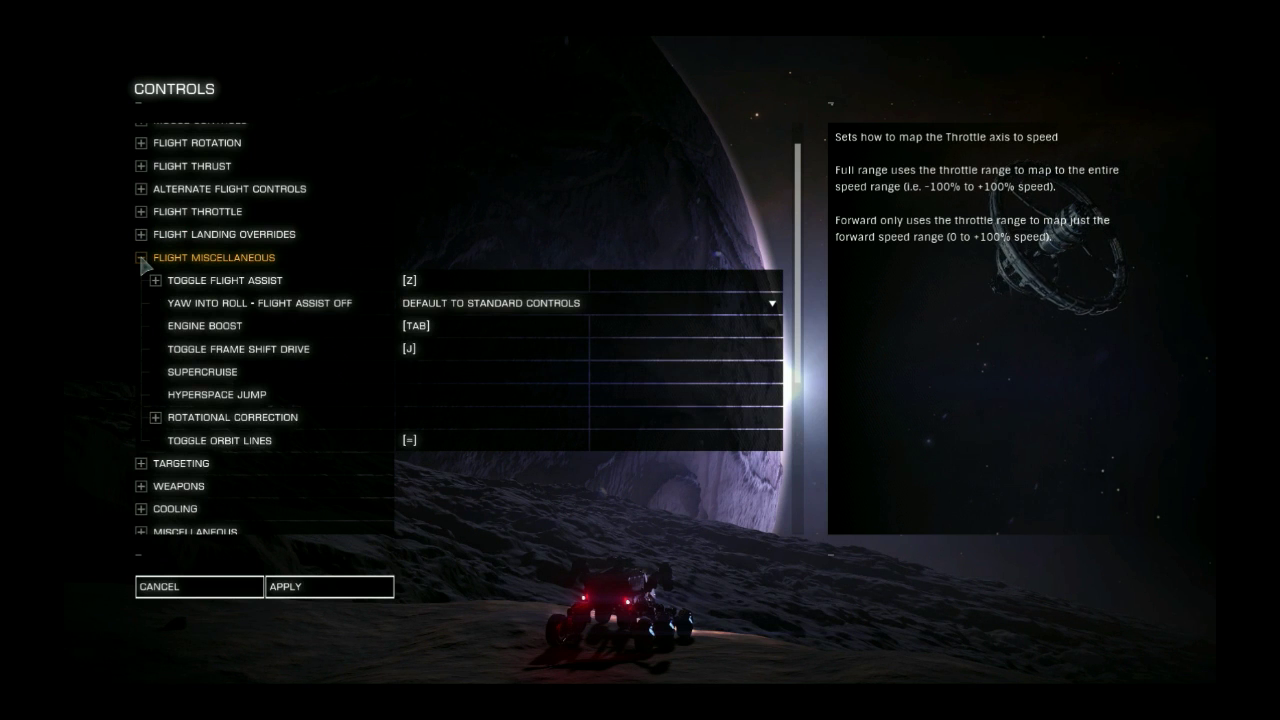
pyautogui.click(142, 259)
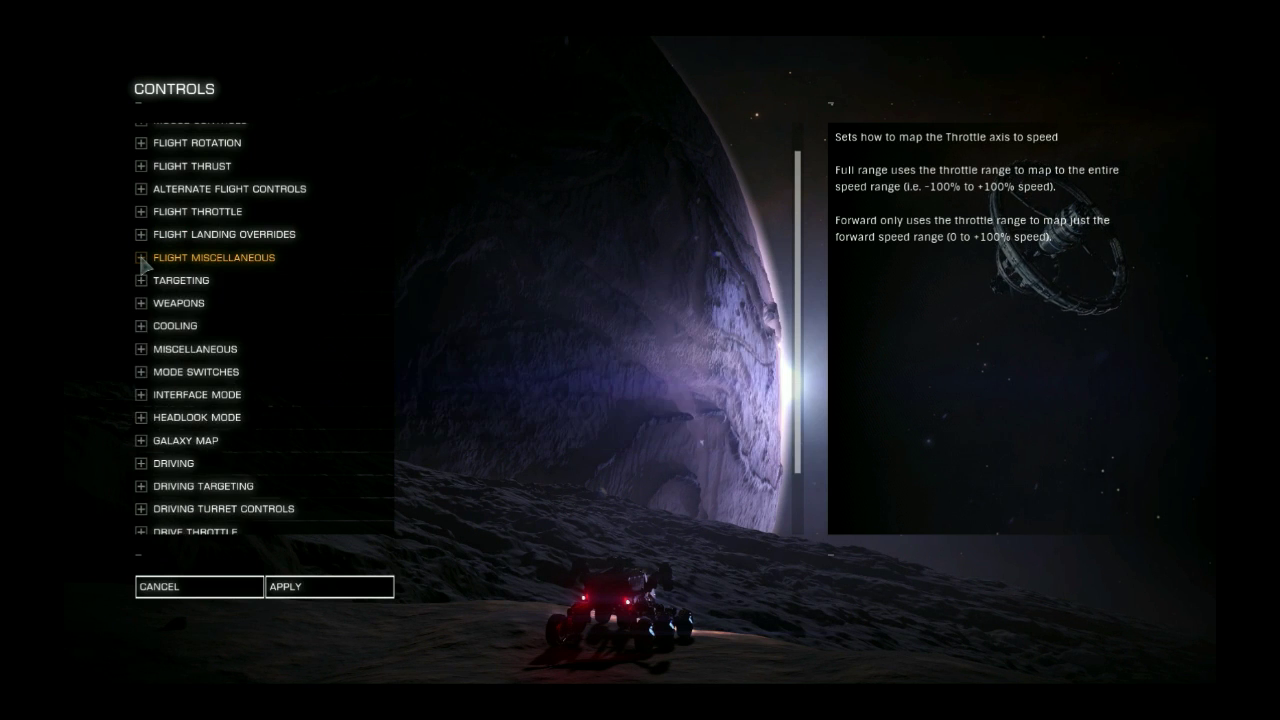
pyautogui.click(140, 328)
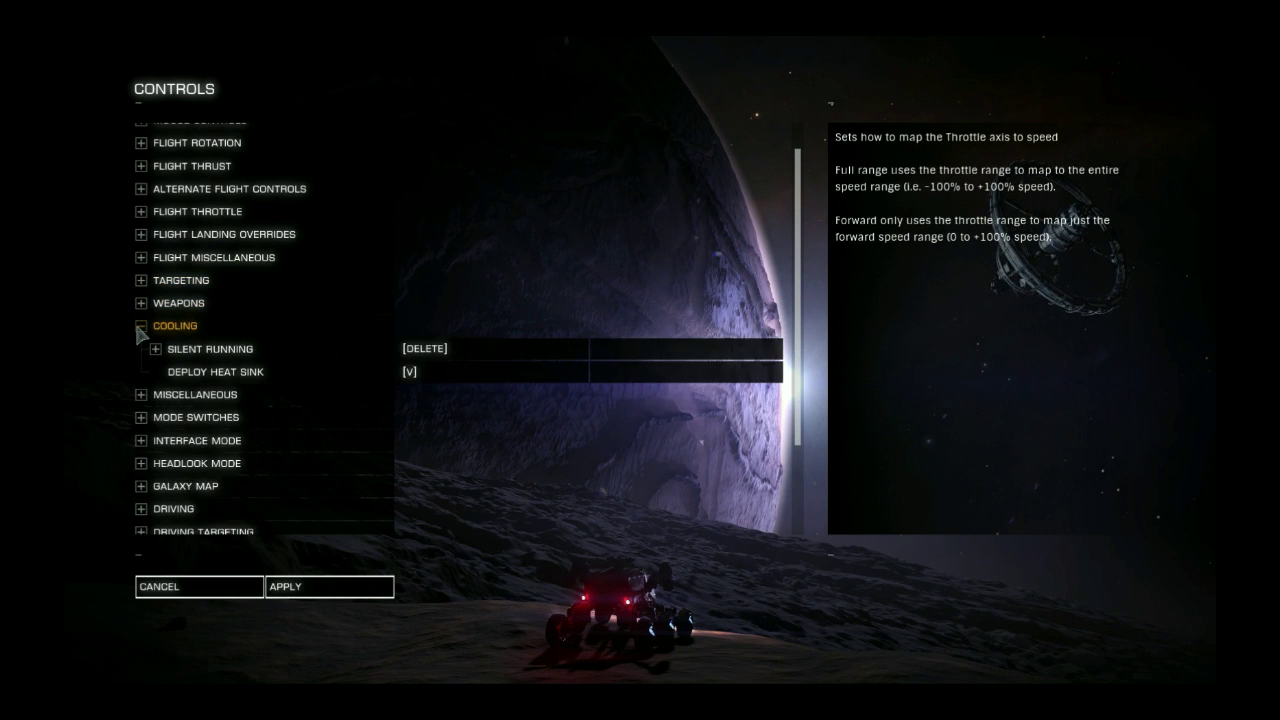
pyautogui.click(140, 330)
# Read the ship's Miscellaneous bindings from Ship Lights through Engine Colour, and collapse the section.
pyautogui.click(142, 350)
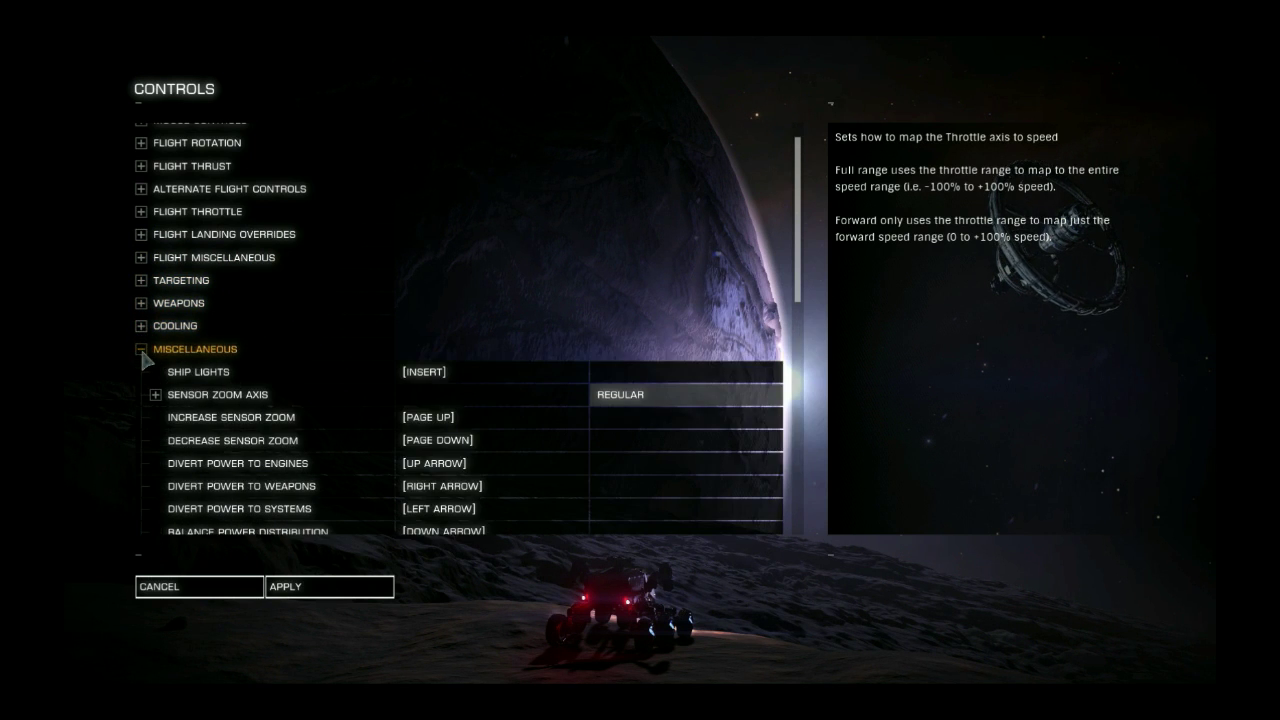
pyautogui.scroll(-6, 310, 385)
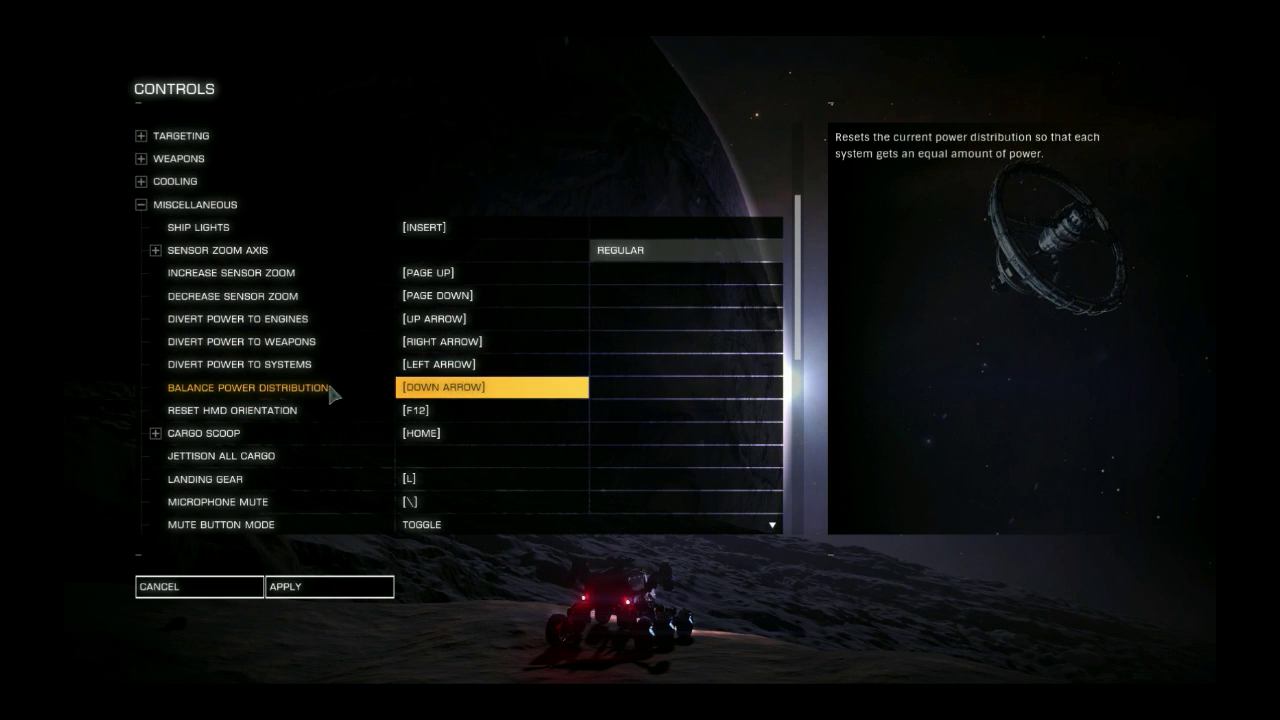
pyautogui.scroll(-9, 330, 386)
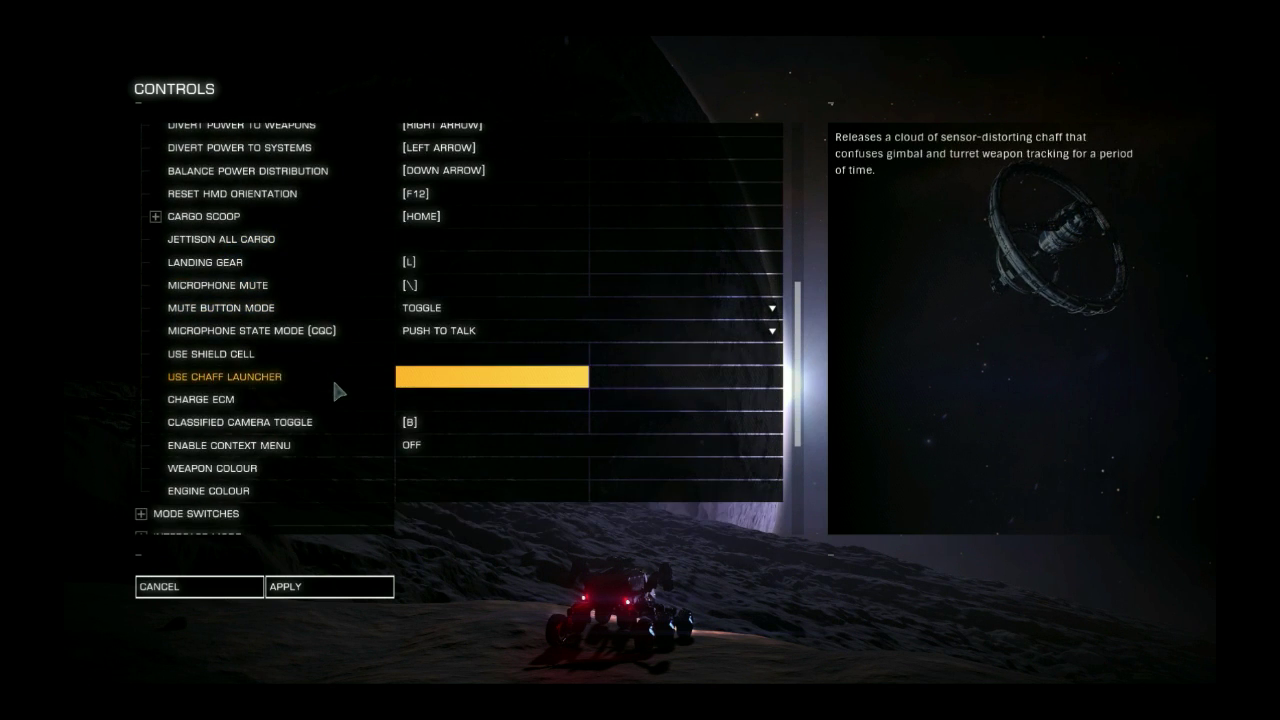
pyautogui.scroll(-2, 335, 386)
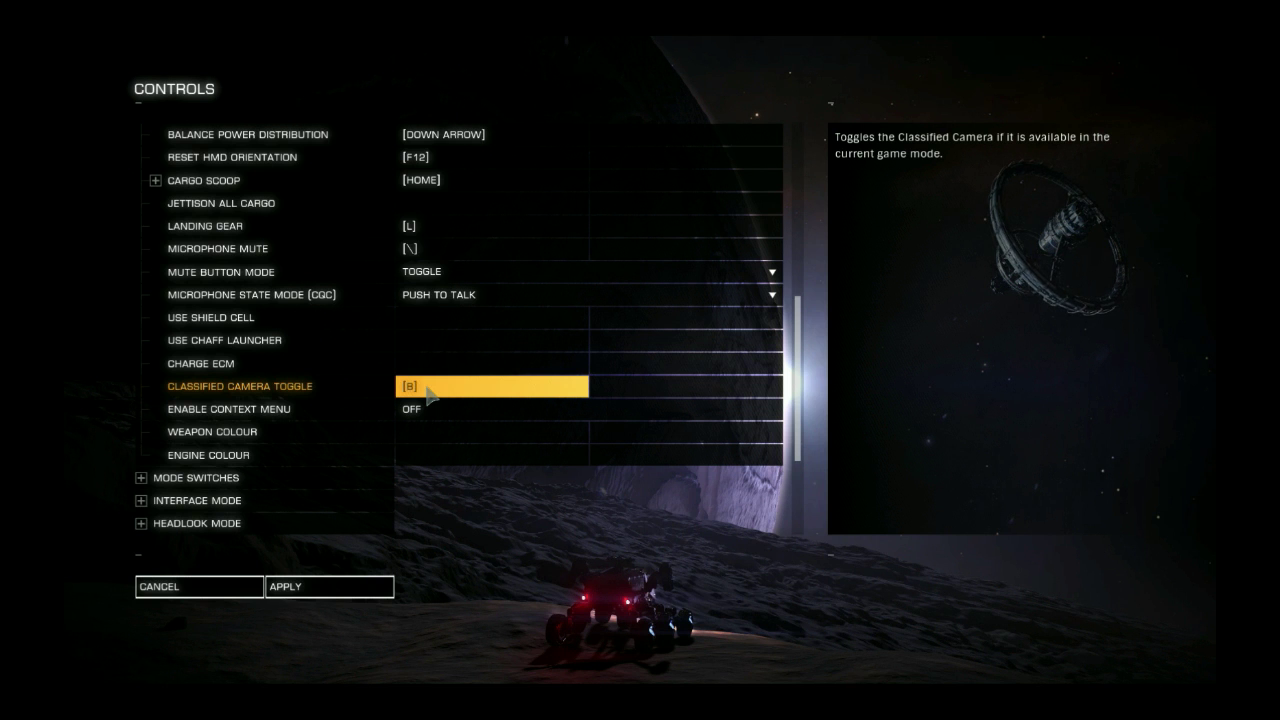
pyautogui.scroll(3, 265, 330)
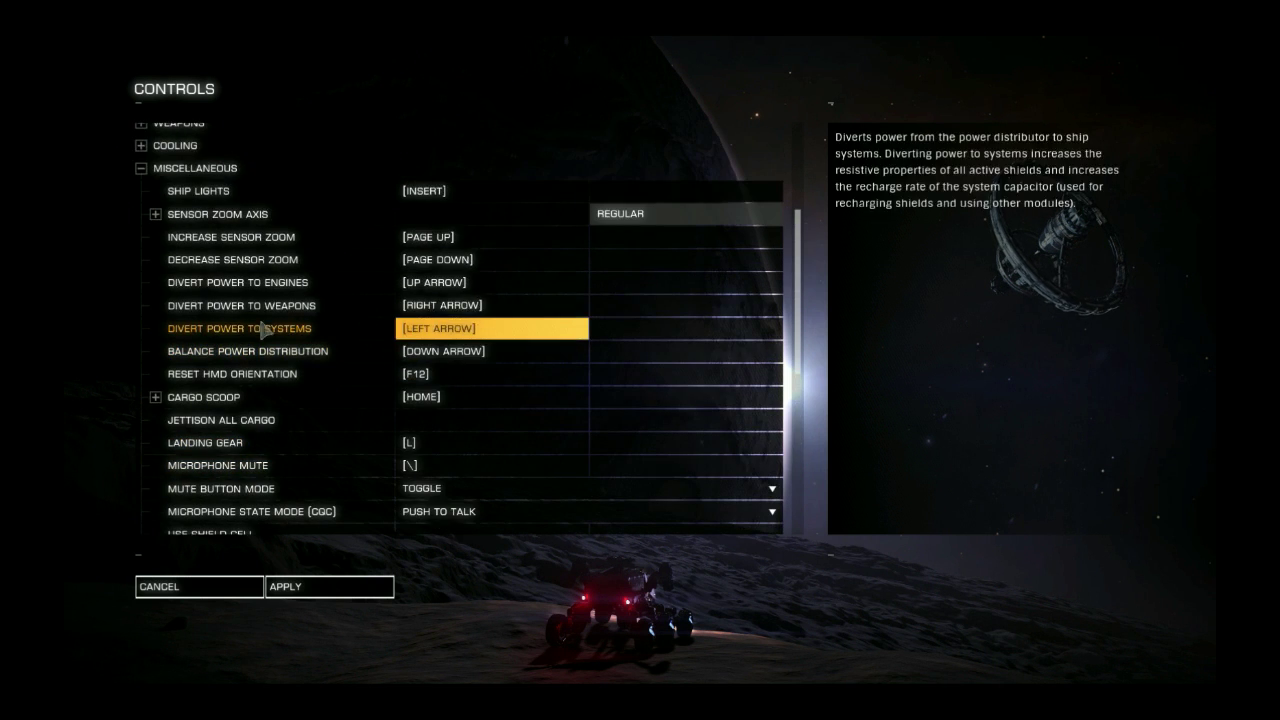
pyautogui.click(143, 170)
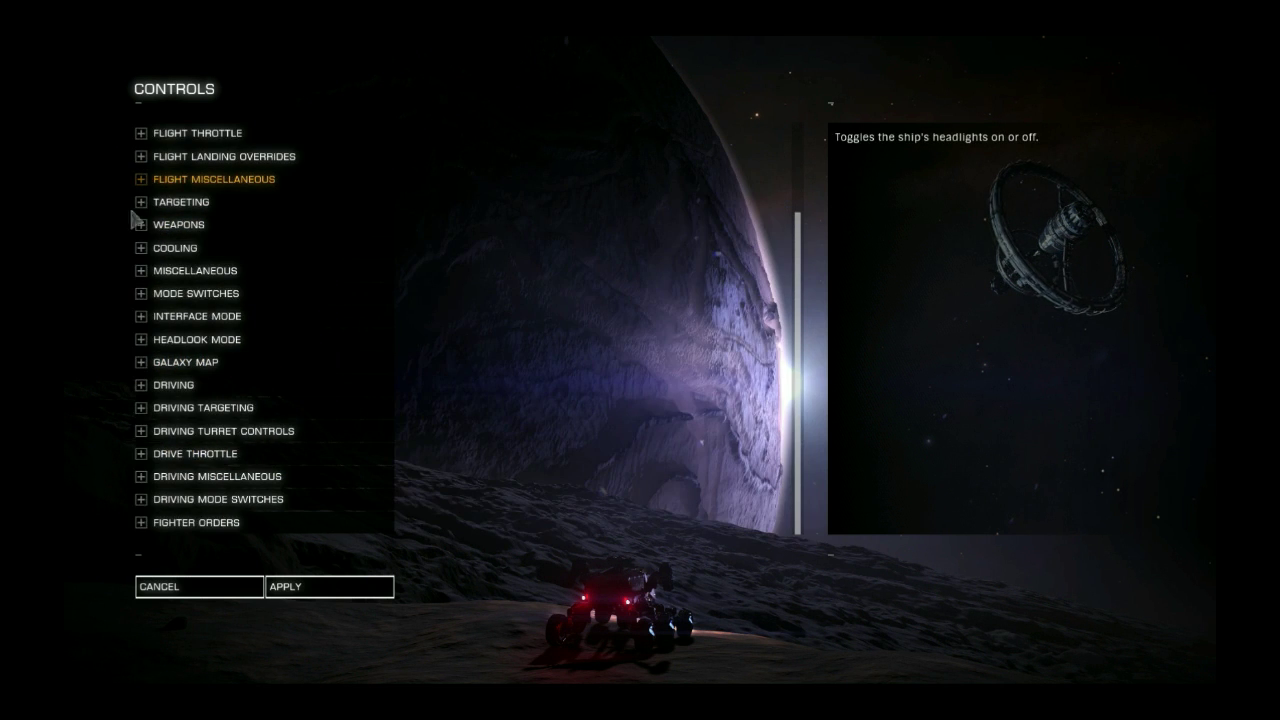
# Review the Mode Switches bindings, and leave the control settings without applying anything, returning to the main menu.
pyautogui.click(141, 294)
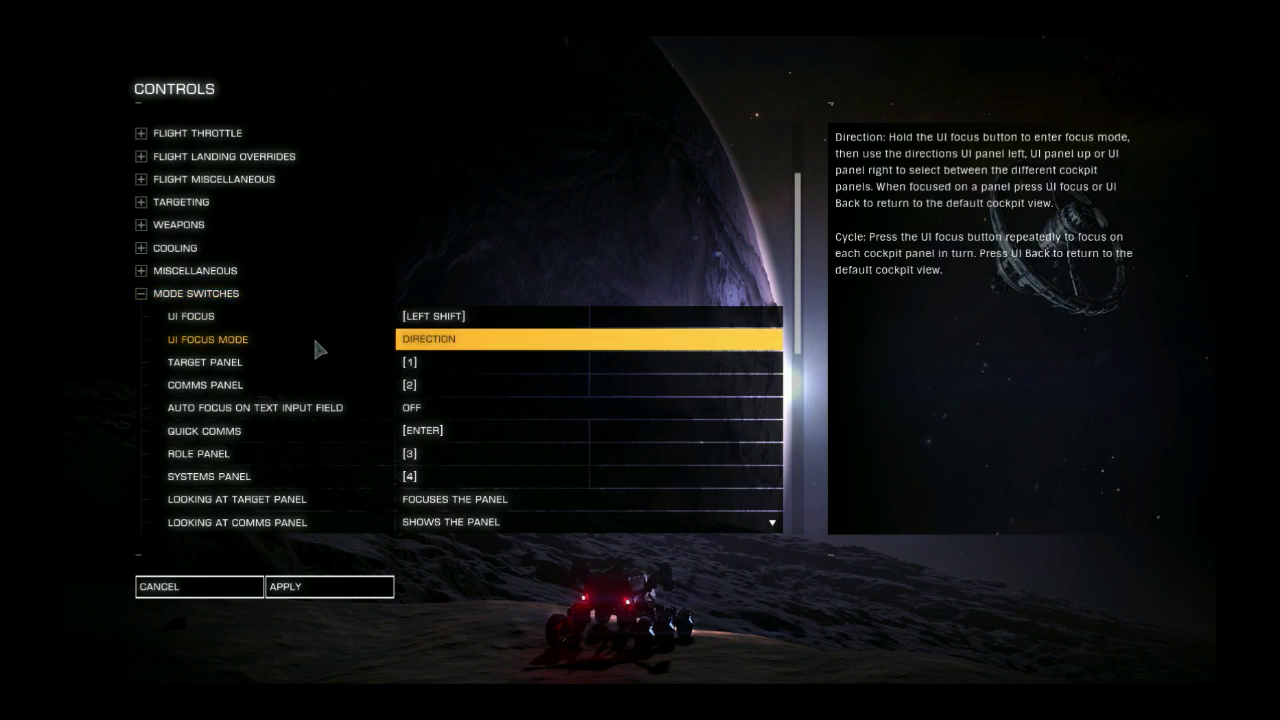
pyautogui.scroll(-5, 316, 348)
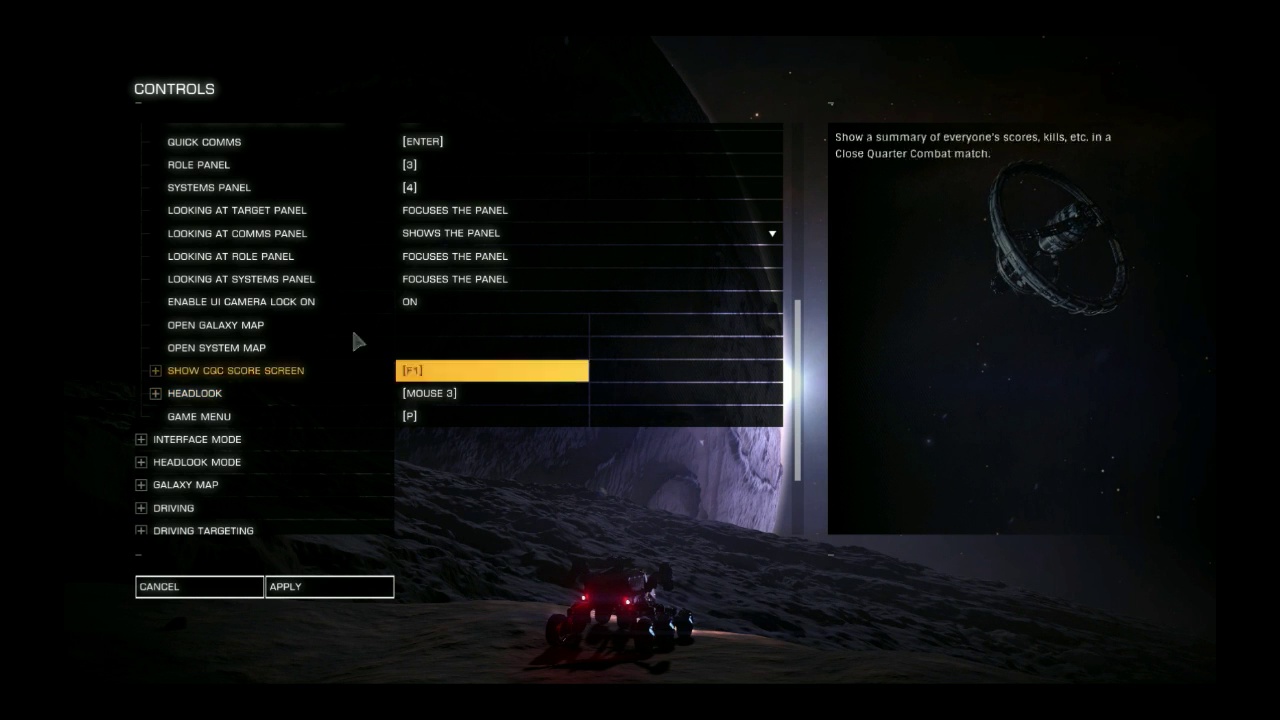
pyautogui.scroll(7, 350, 325)
pyautogui.click(141, 191)
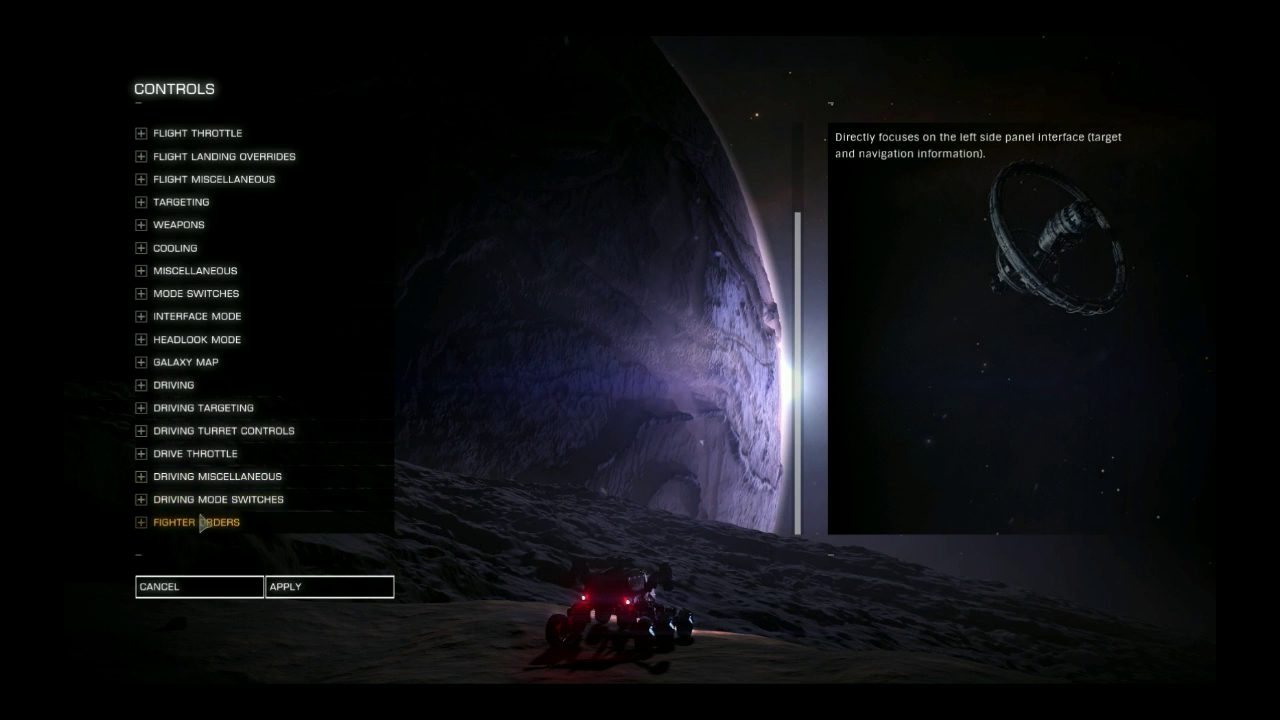
pyautogui.click(180, 587)
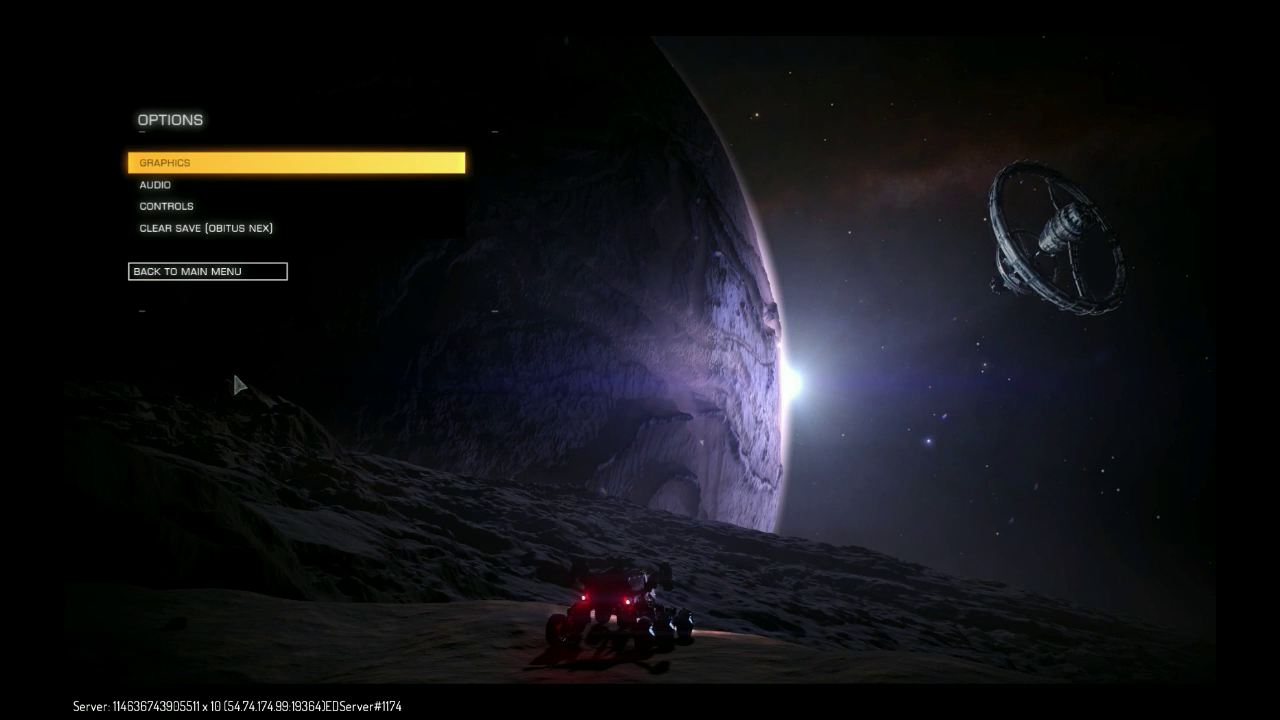
pyautogui.click(208, 271)
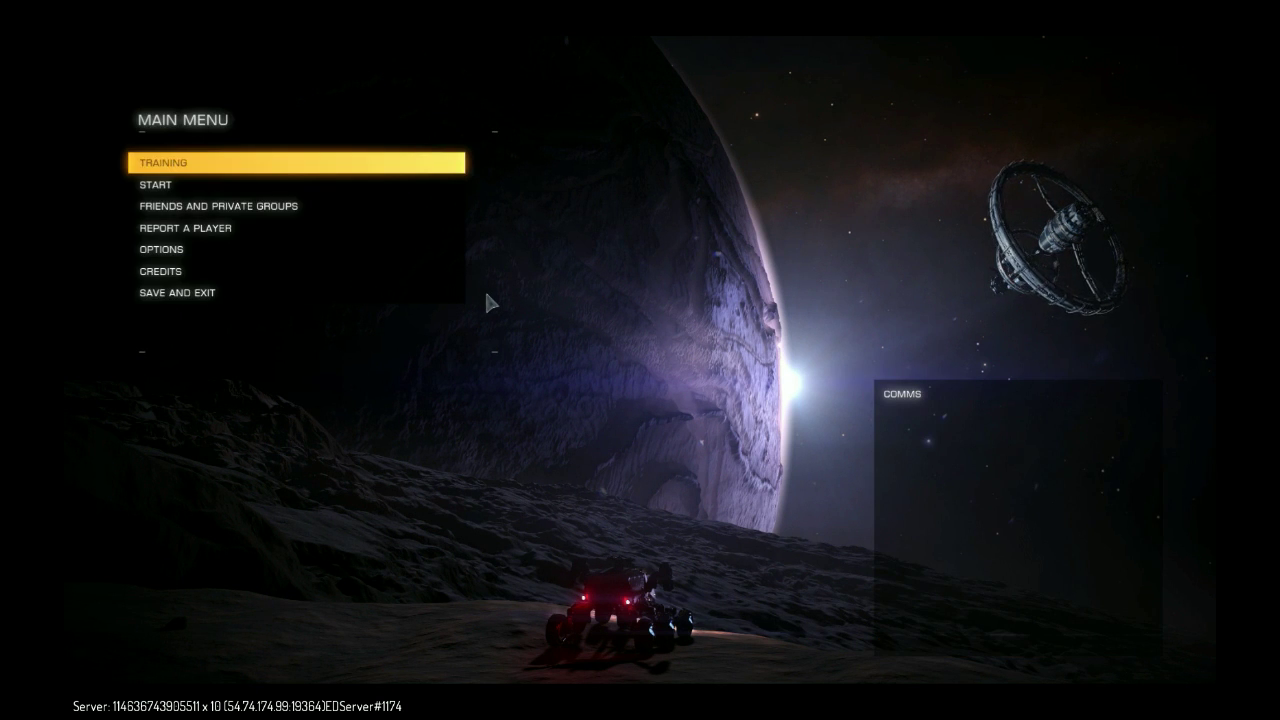